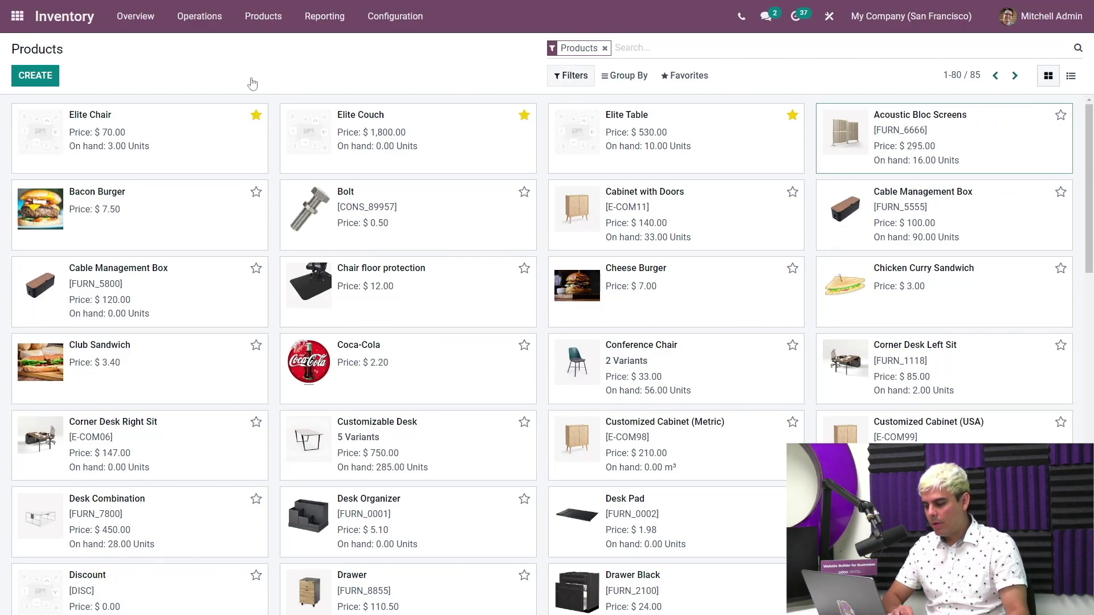
Open Acoustic Bloc Screens and review its Purchase tab vendors Wood Corner and Ready Mat.
left_click(34, 76)
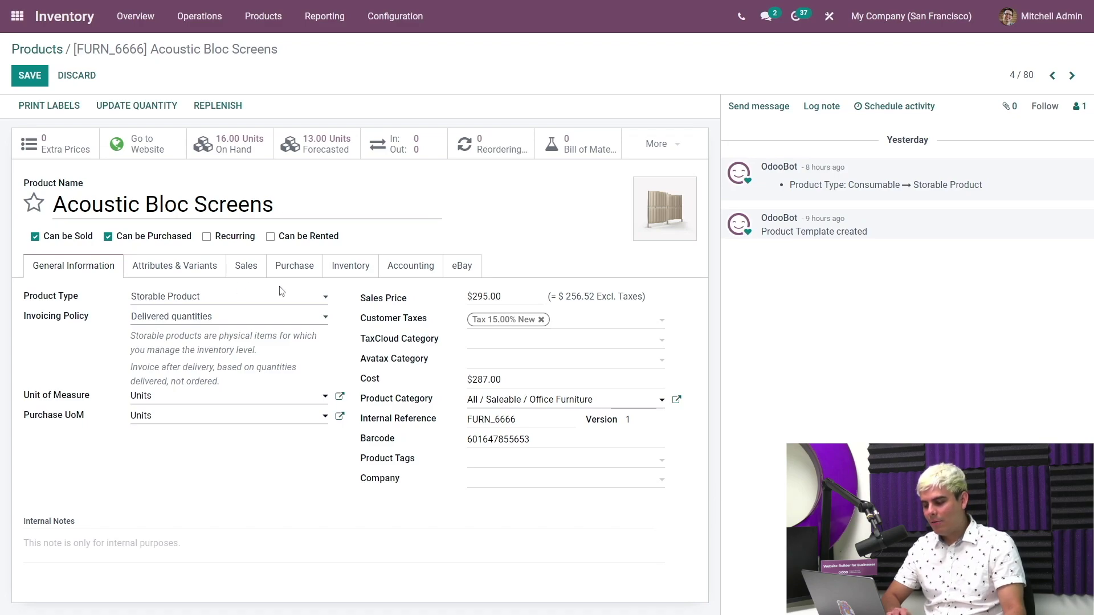
left_click(287, 270)
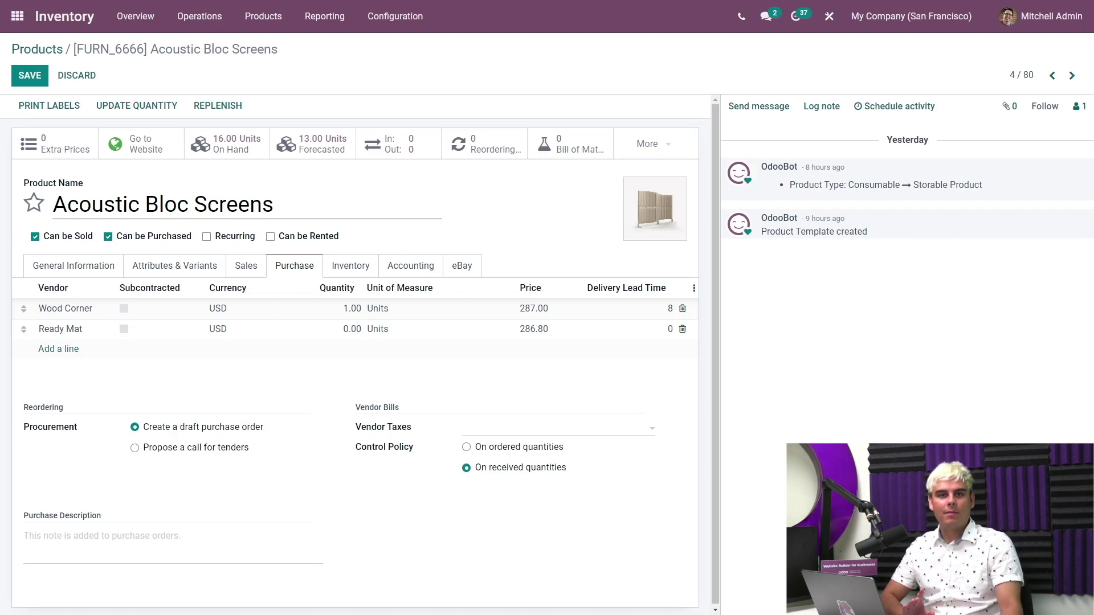
Check the vendor columns and Inventory routes, then save Acoustic Bloc Screens with the Buy route.
left_click(695, 290)
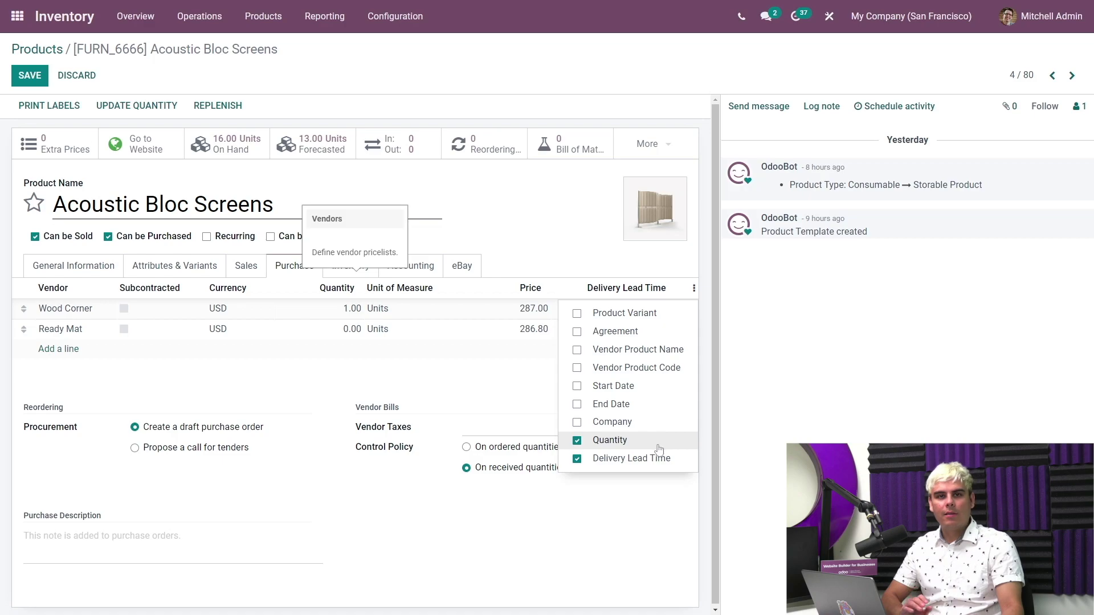
left_click(661, 264)
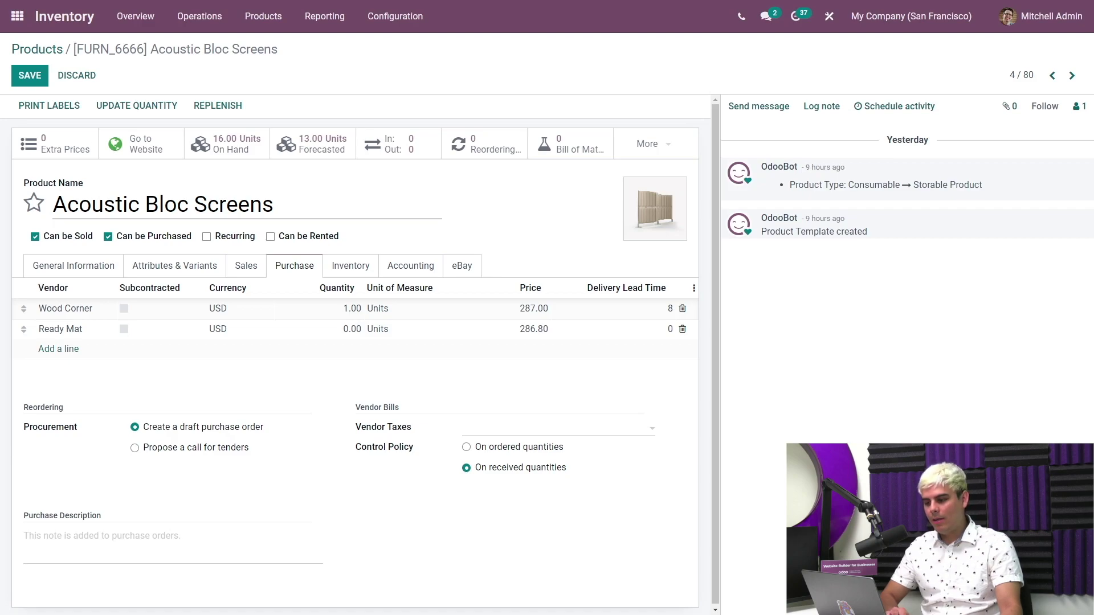
left_click(373, 266)
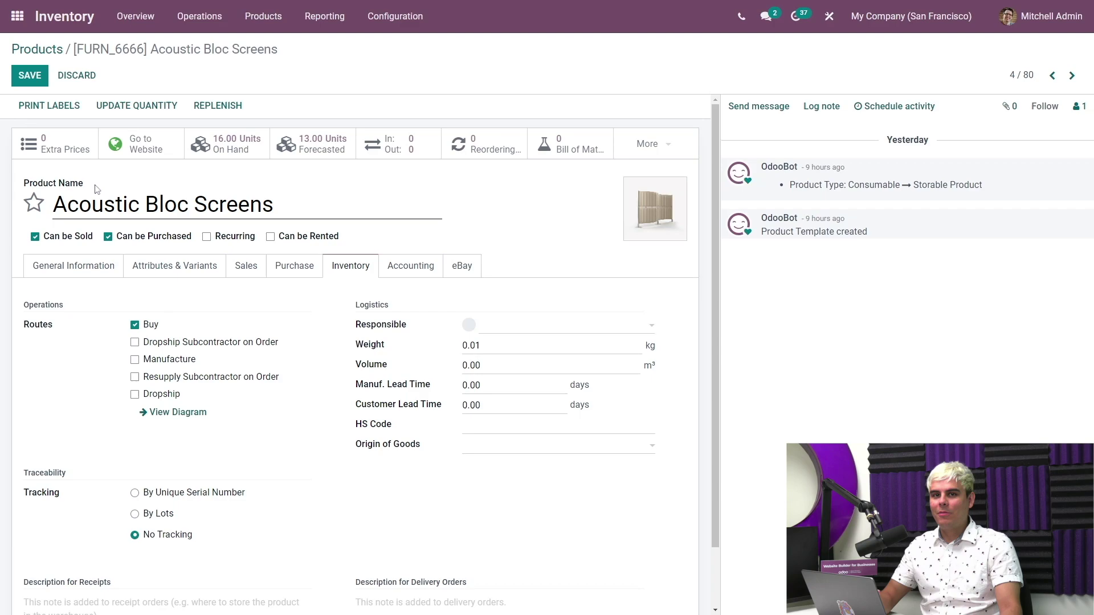
left_click(30, 75)
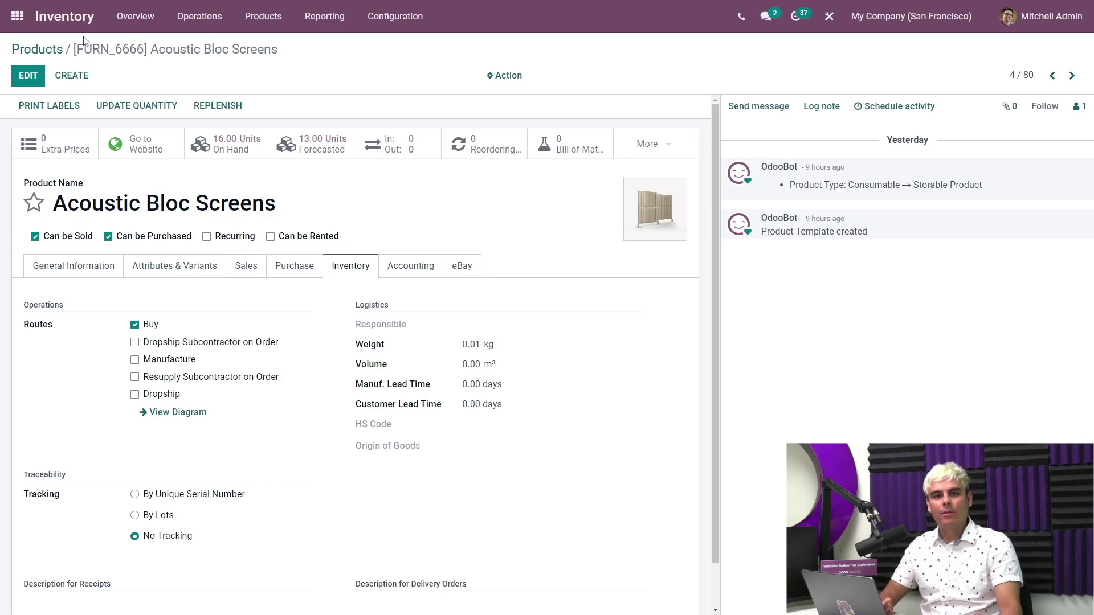
left_click(18, 16)
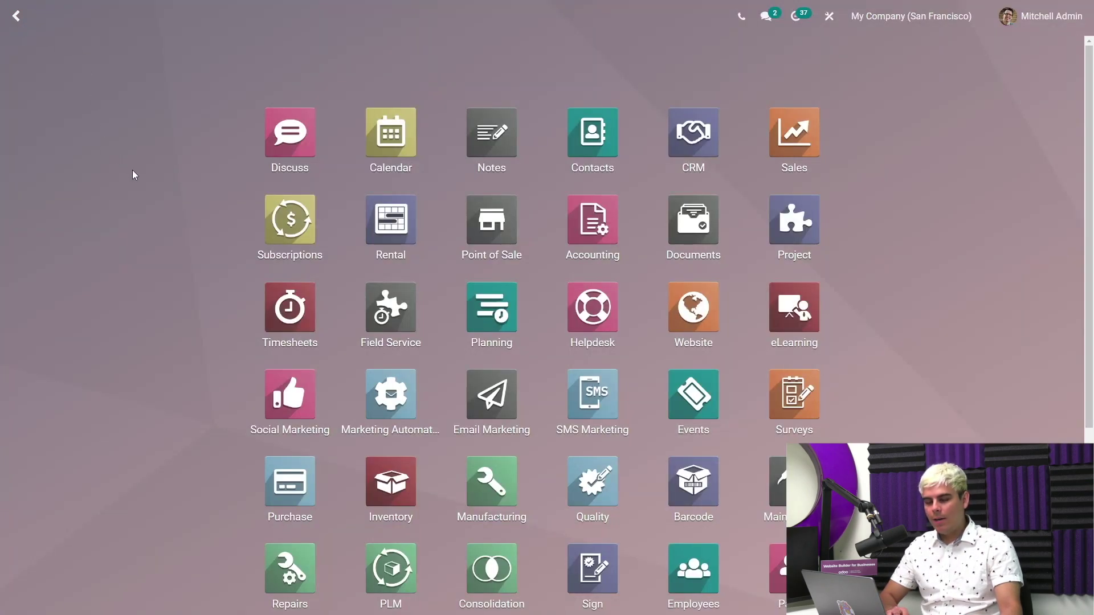
Open Sales and start a new quotation for customer Deco Addict.
type("sales")
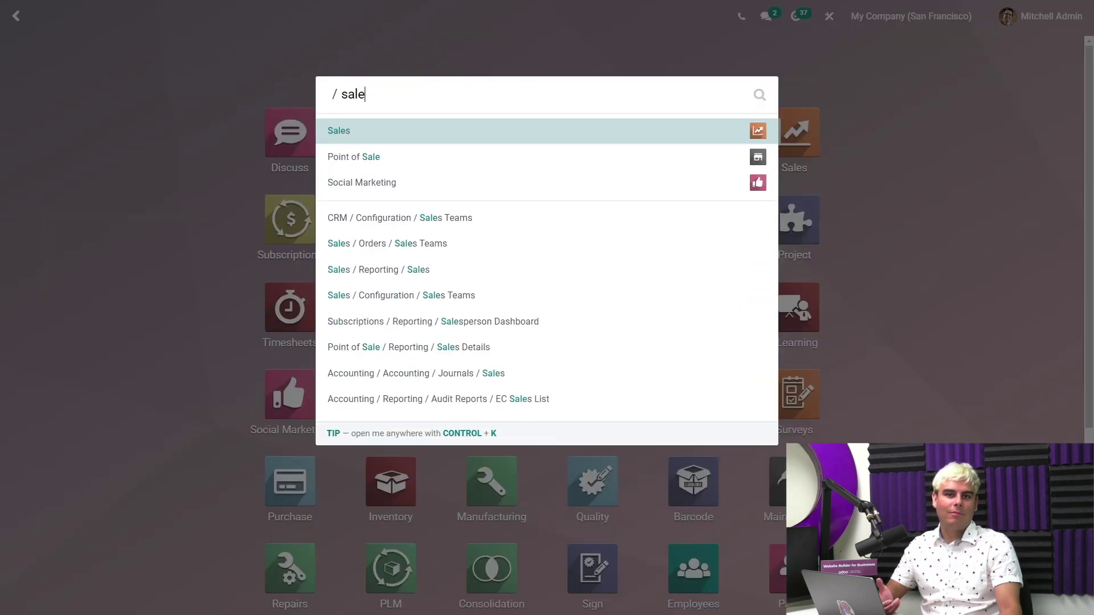
left_click(364, 137)
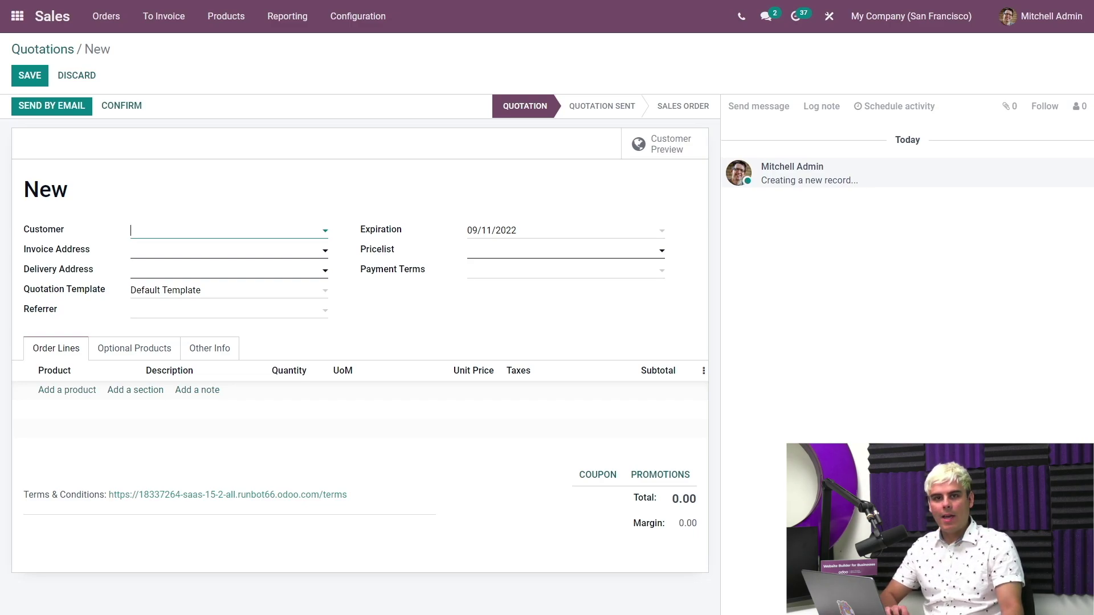
type("deco")
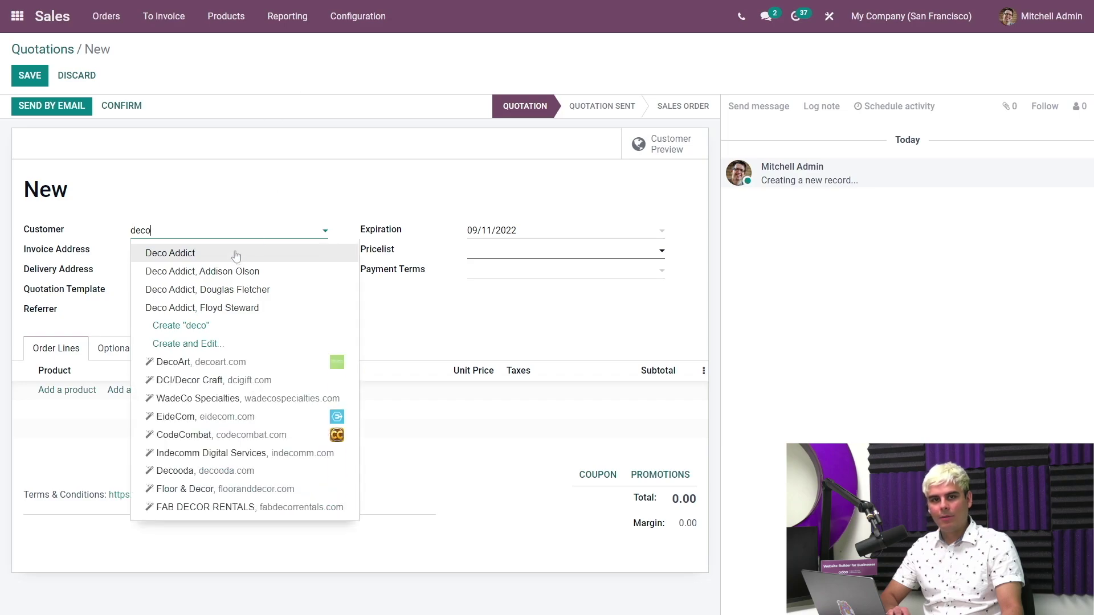
left_click(236, 253)
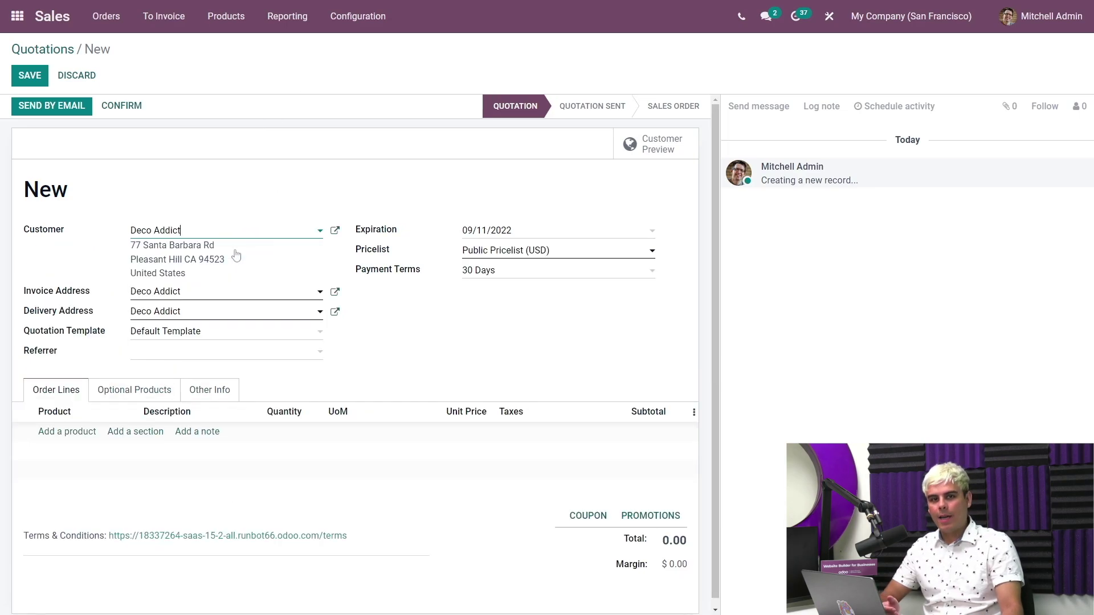
Add order lines for 1 Elite Couch, 6 Elite Chair and an Elite Table.
left_click(73, 439)
type("elite")
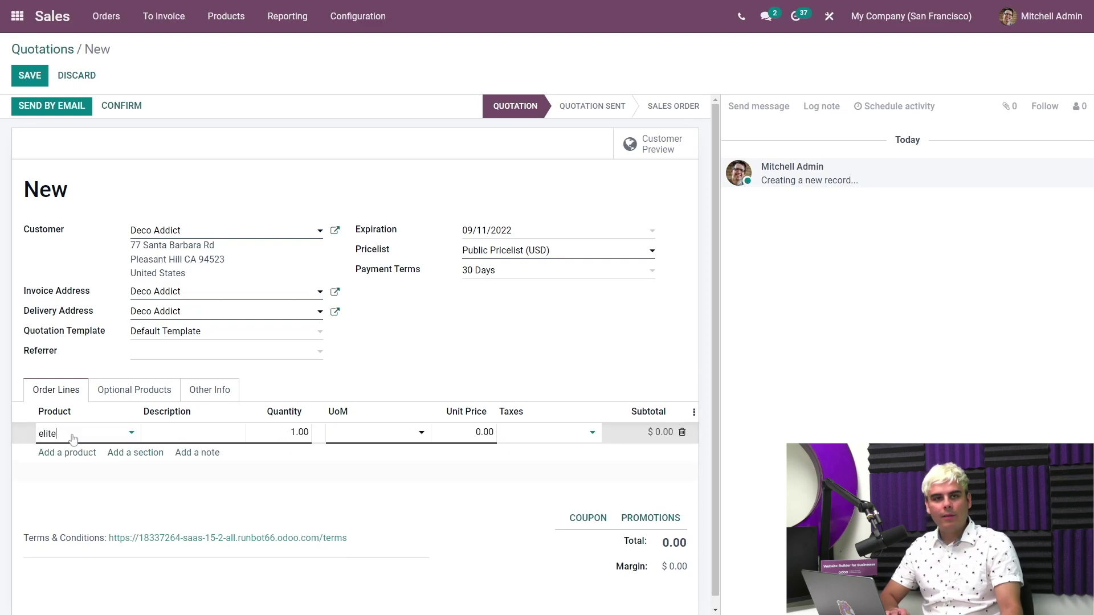
left_click(94, 470)
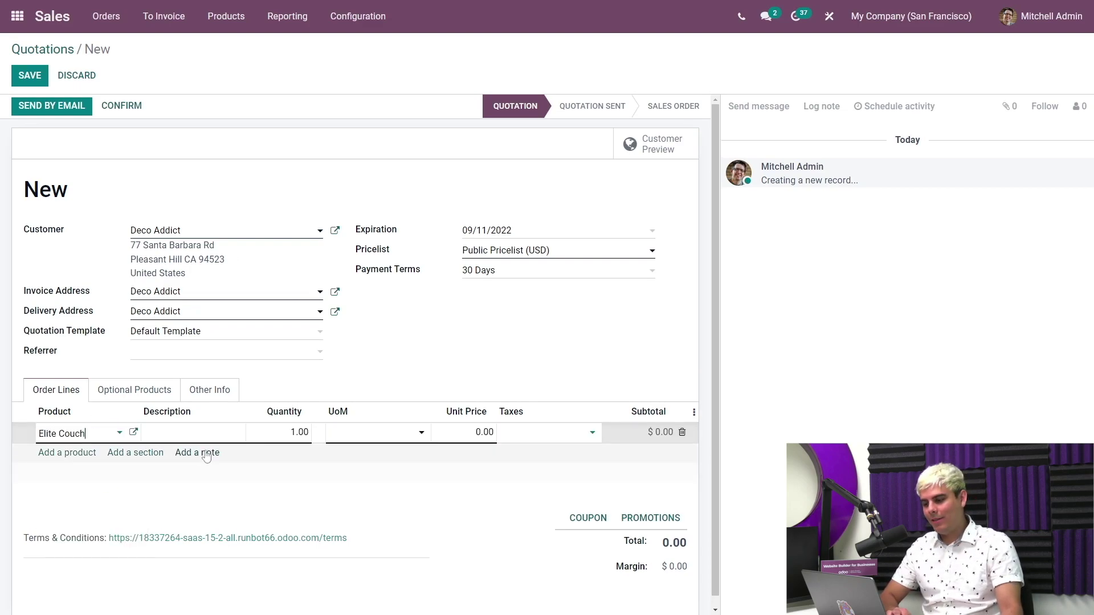
left_click(73, 453)
type("elite")
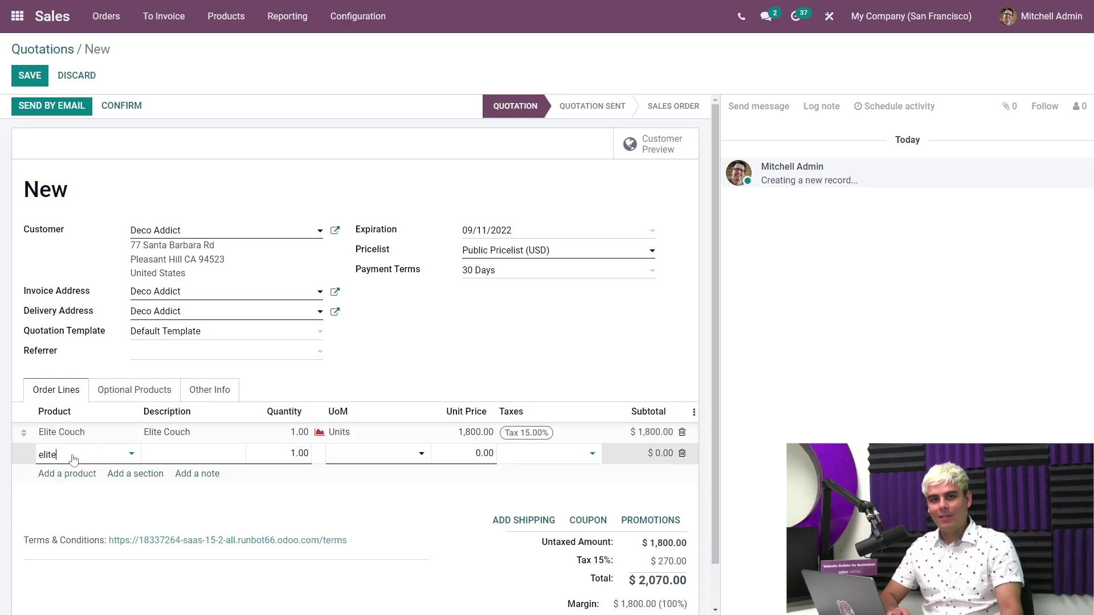
left_click(109, 479)
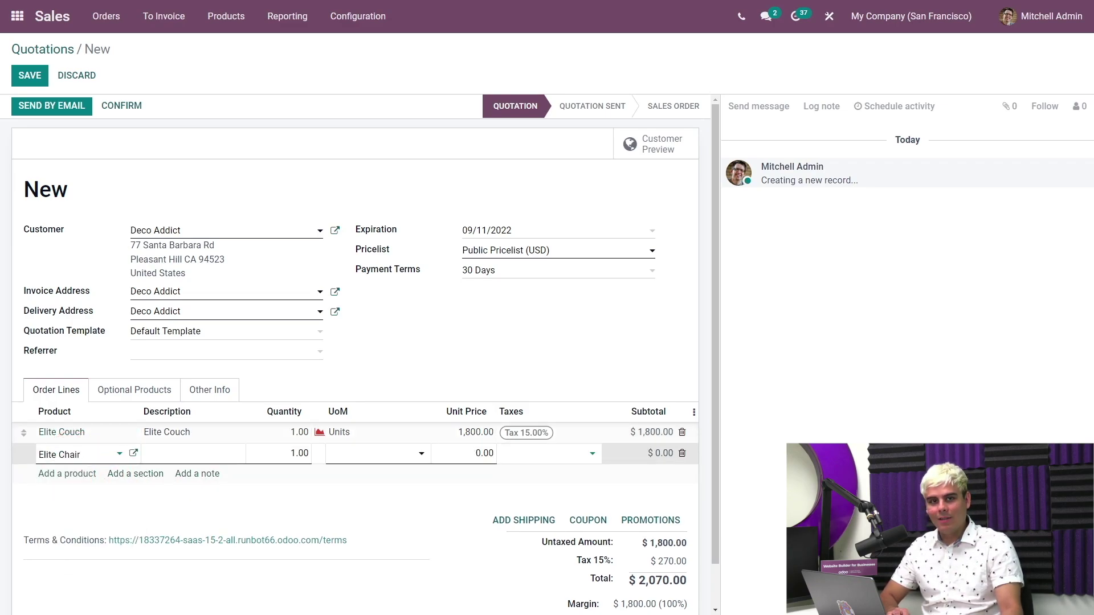
type("6")
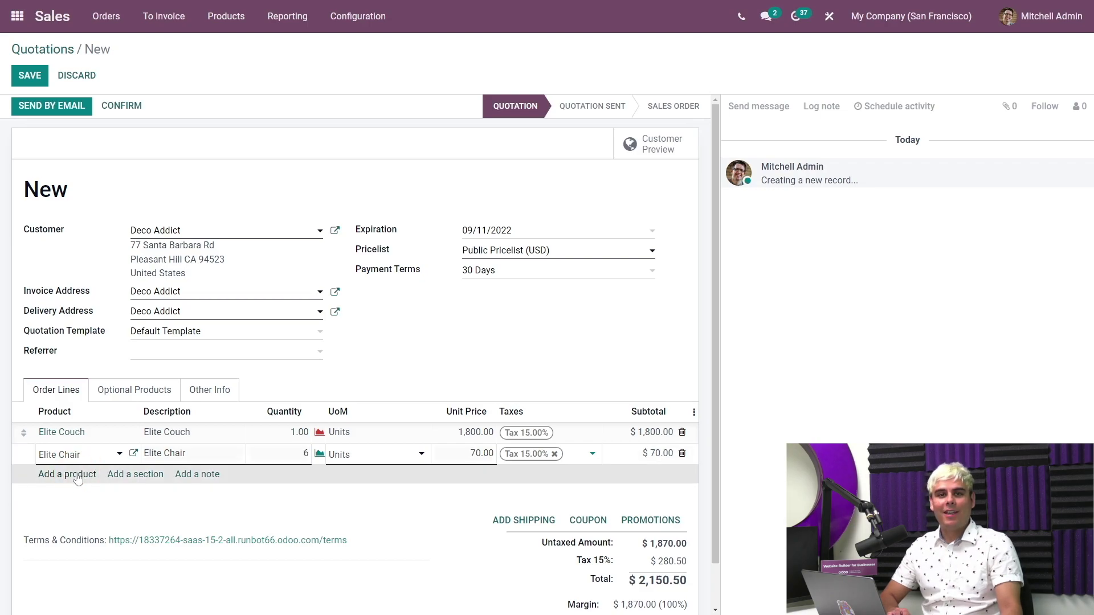
left_click(80, 477)
type("elite ta")
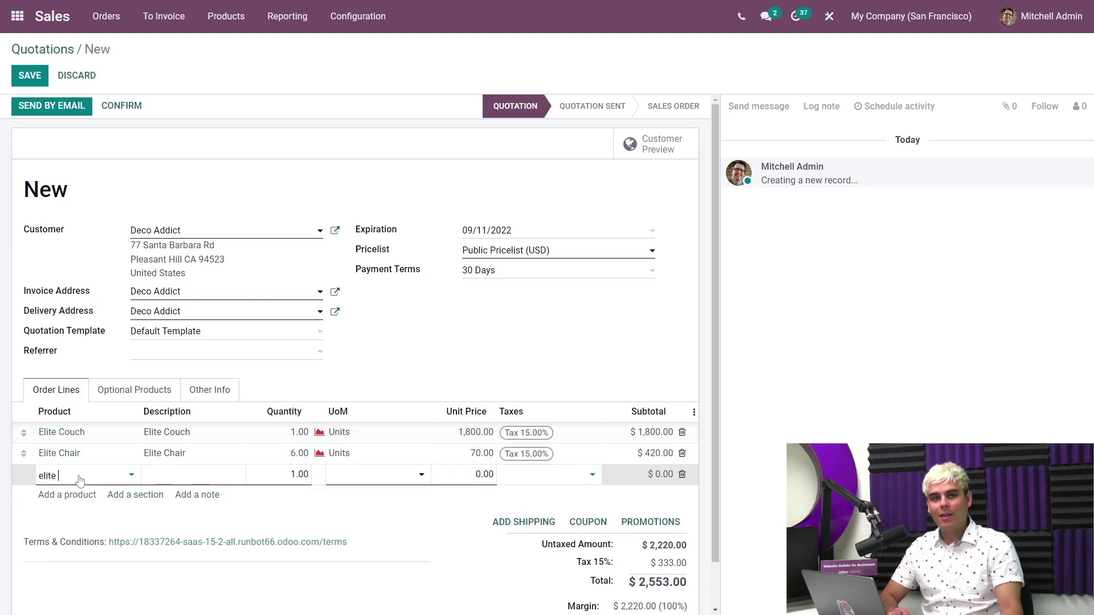
left_click(94, 497)
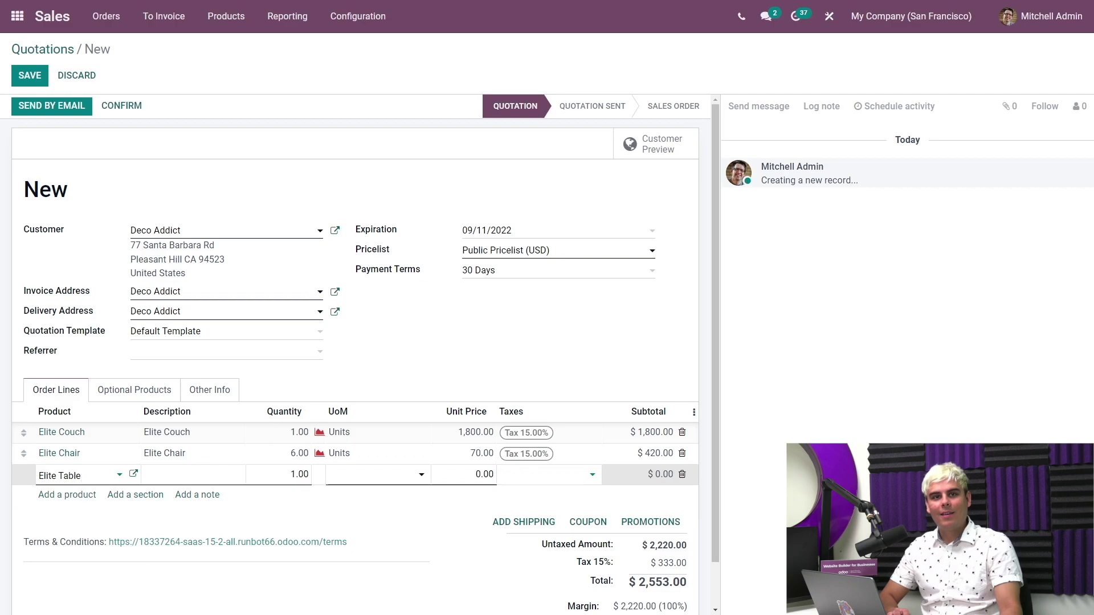
Finish the Elite Table line and check stock: 0 Elite Couch, 3 Elite Chair, 10 Elite Table.
left_click(345, 522)
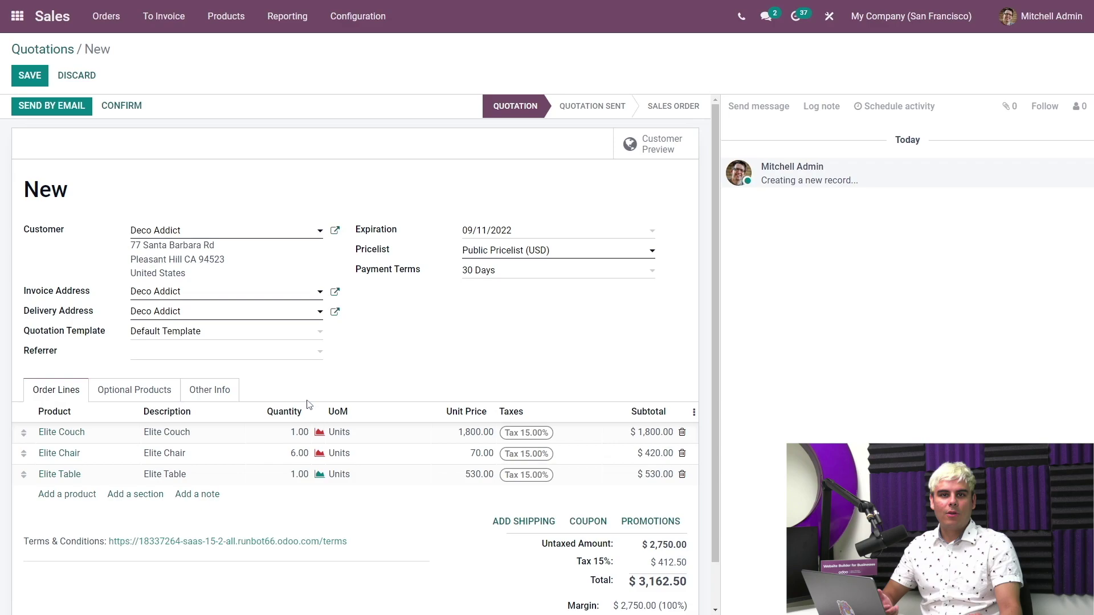
left_click(318, 431)
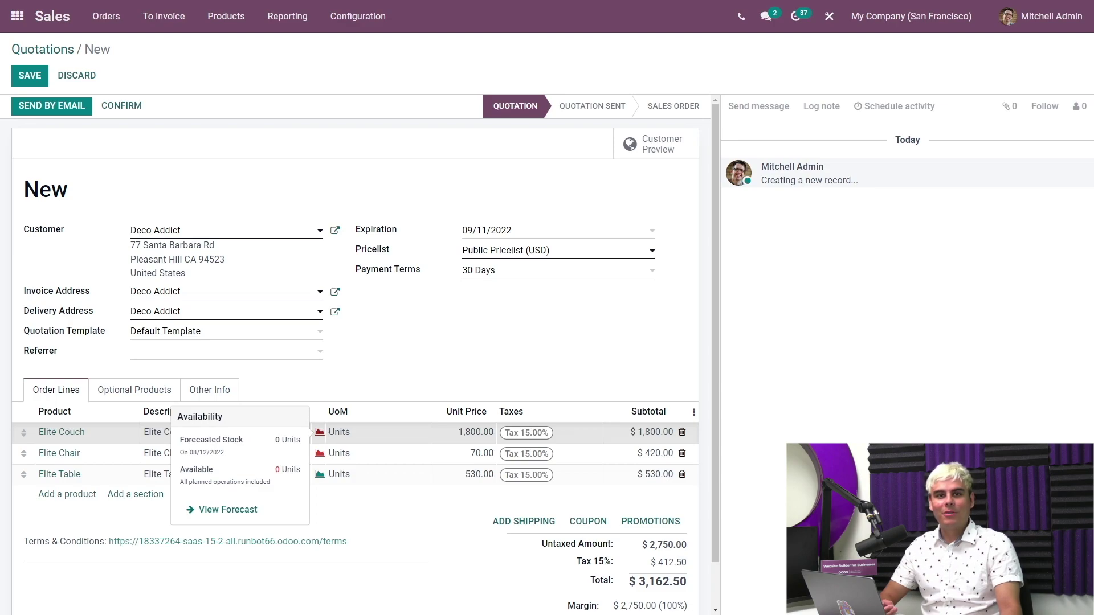
left_click(320, 454)
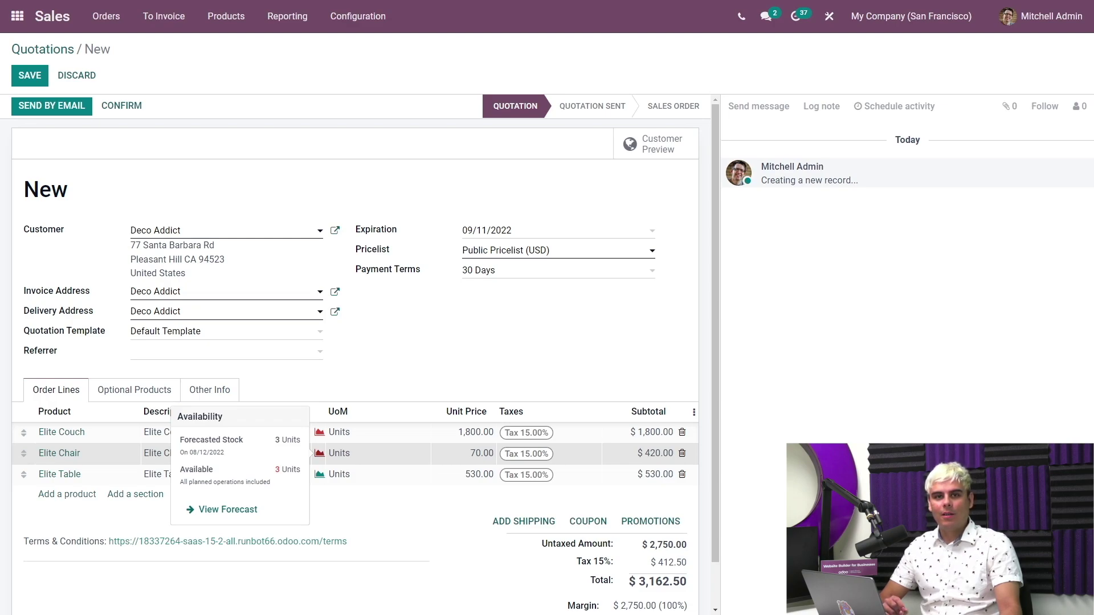
left_click(320, 475)
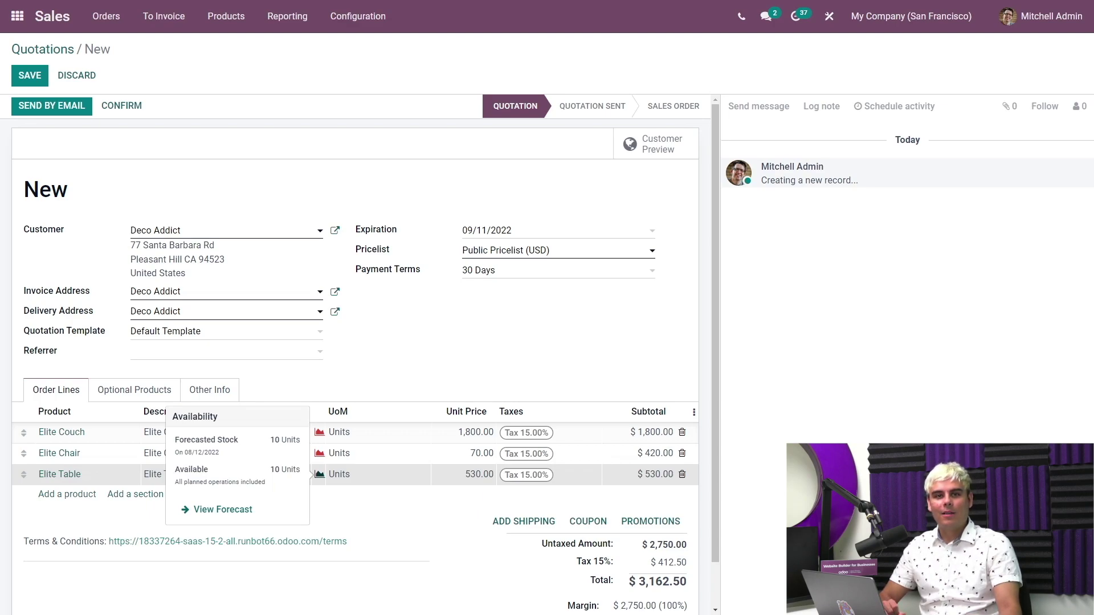
left_click(29, 75)
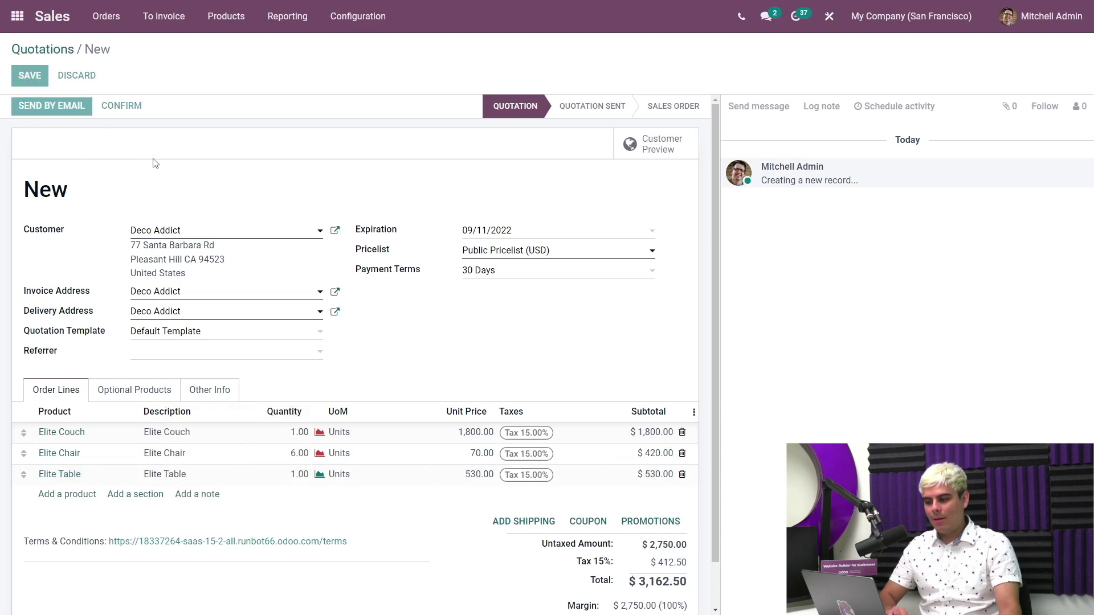
left_click(80, 107)
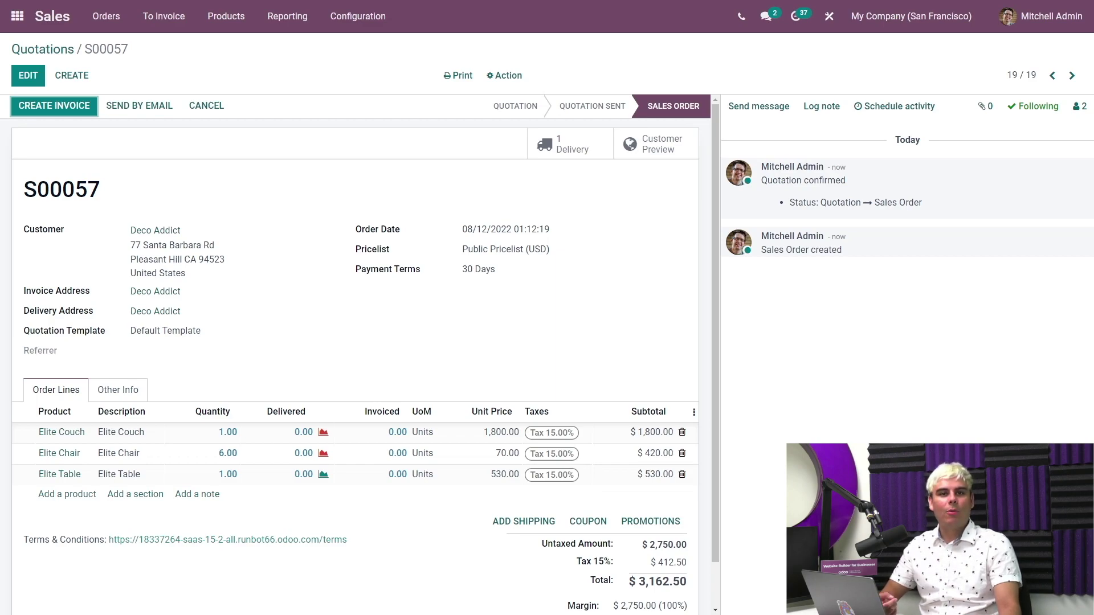
Open the Inventory app's Operations > Replenishment list via the 'inve' search.
left_click(17, 17)
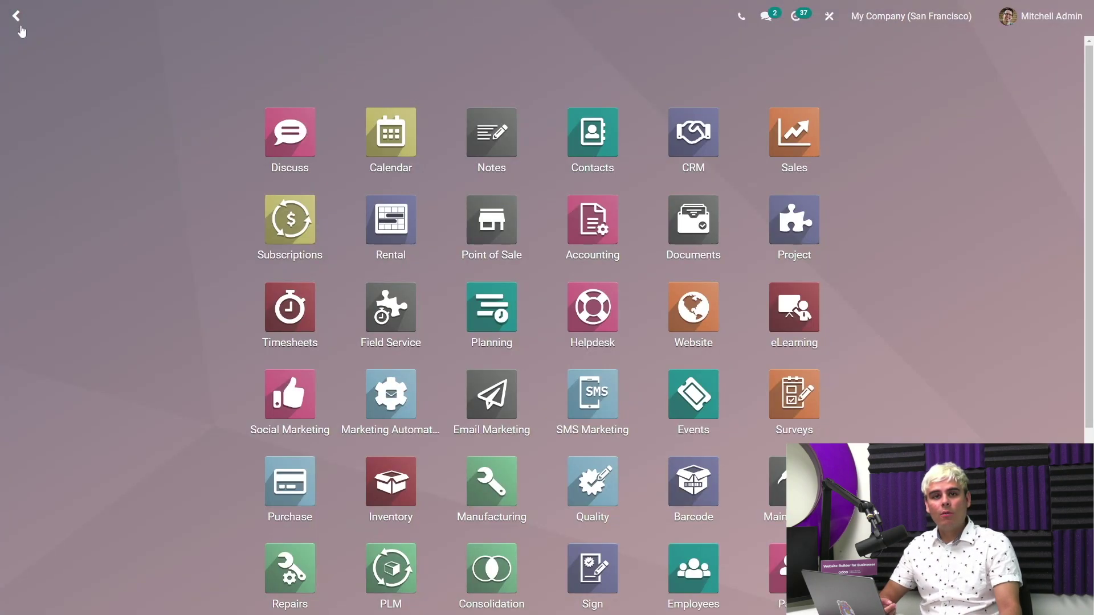
type("inve")
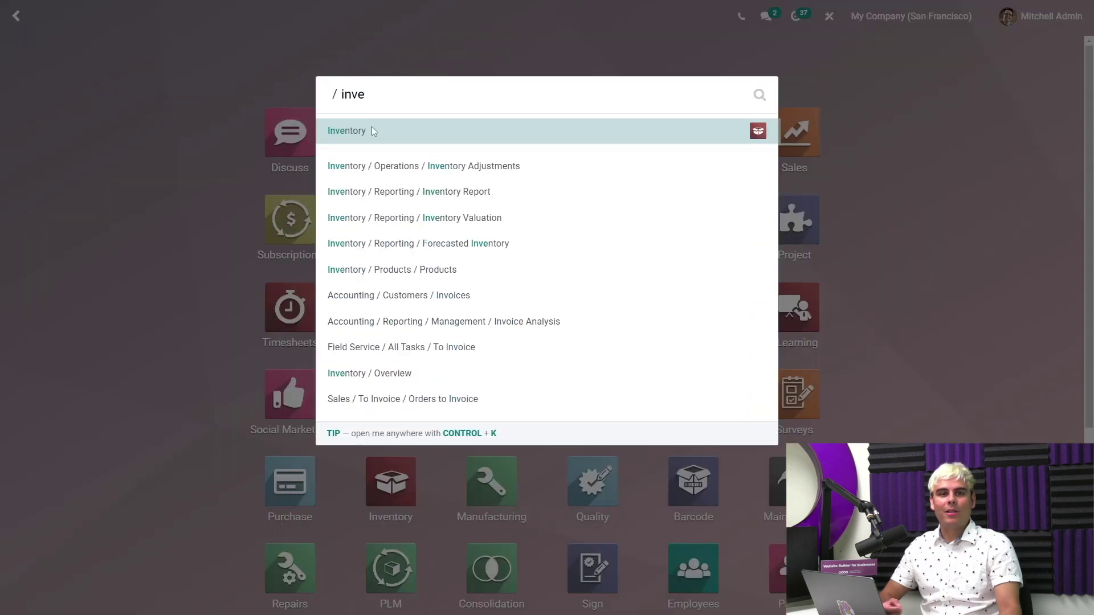
left_click(373, 131)
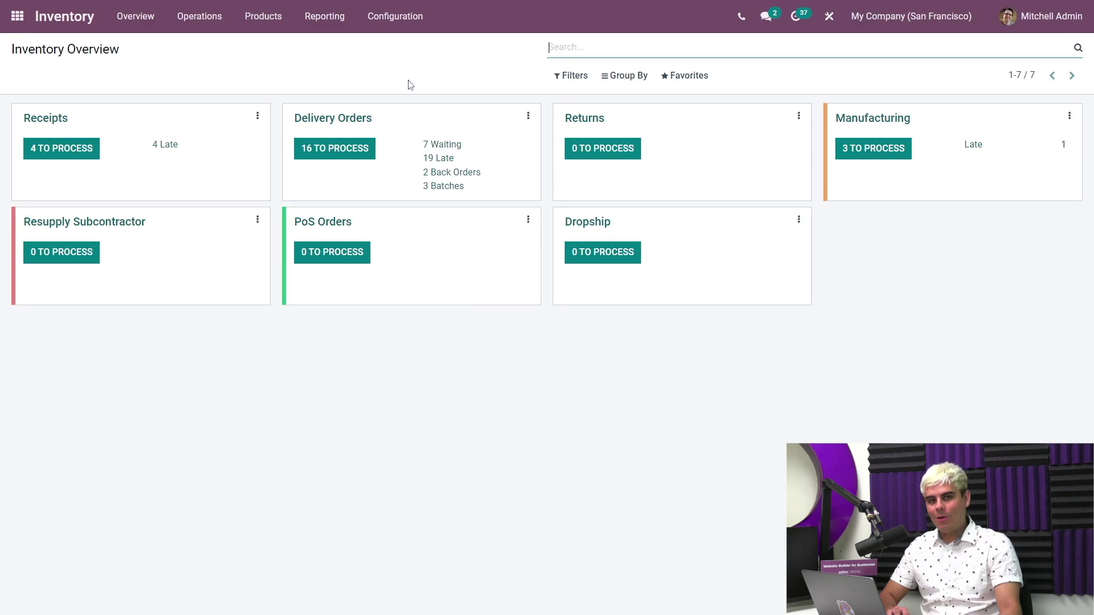
left_click(200, 20)
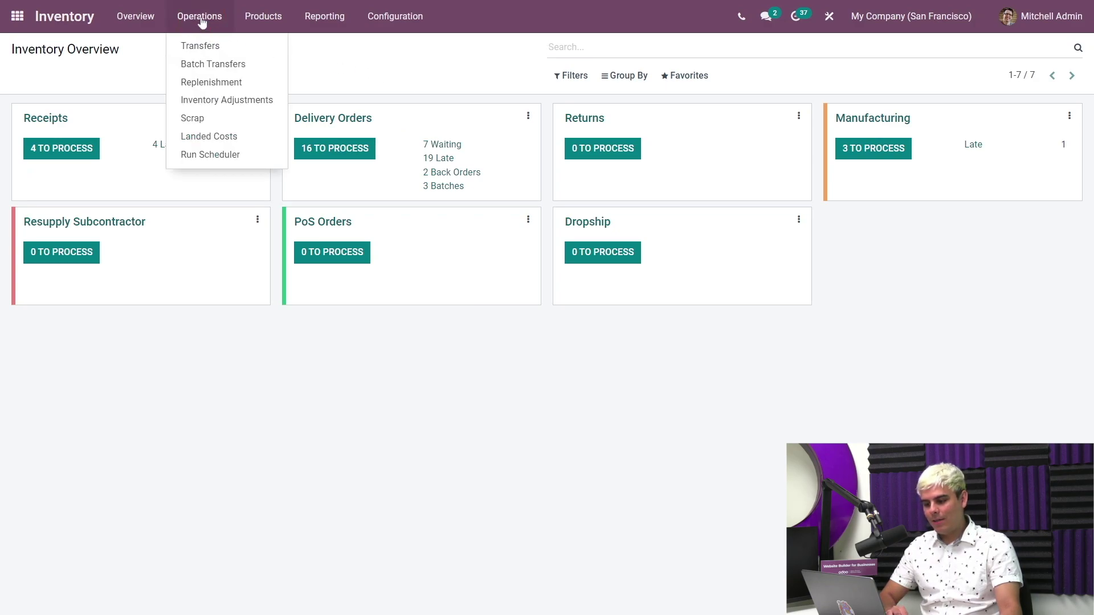
left_click(217, 81)
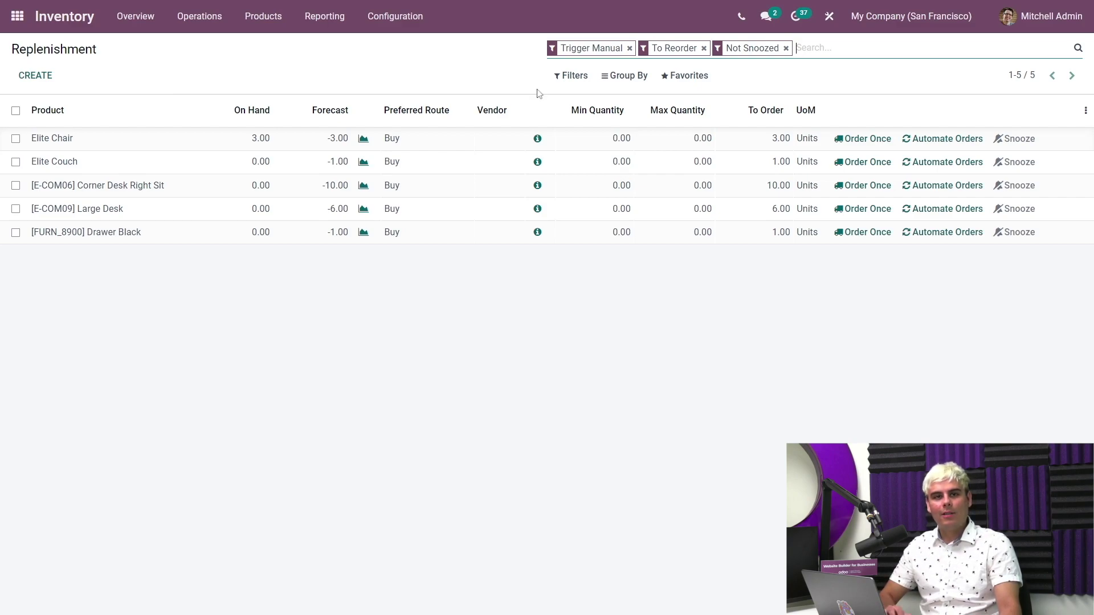
Order the Elite Couch once from the Replenishment list, generating P00016.
left_click(868, 163)
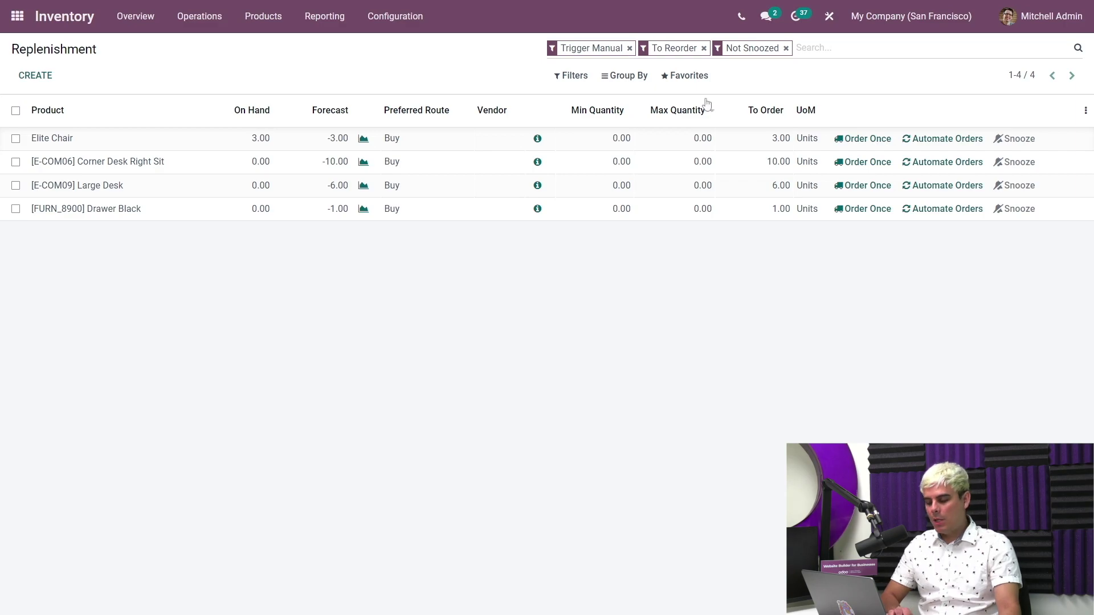
Set Elite Chair's reordering rule to minimum 12 and maximum 24.
left_click(619, 139)
type("12")
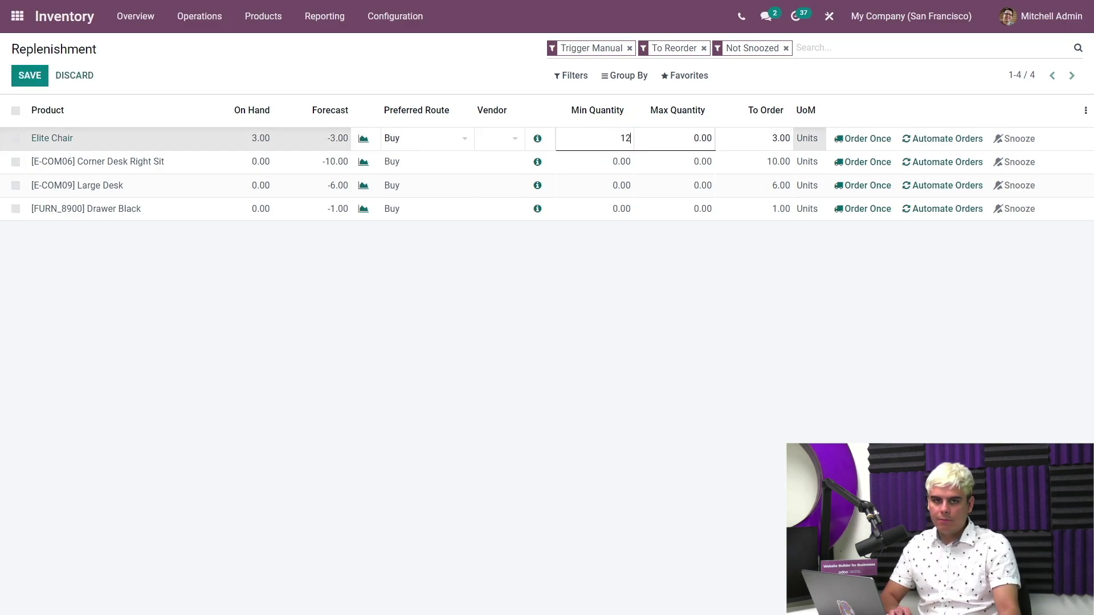
left_click(635, 97)
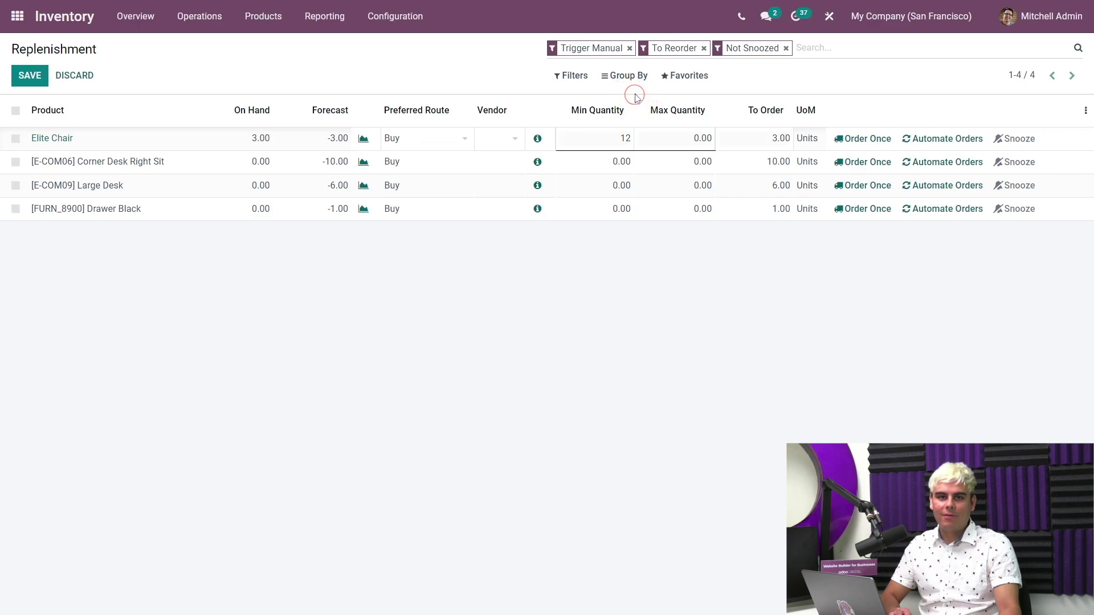
left_click(690, 138)
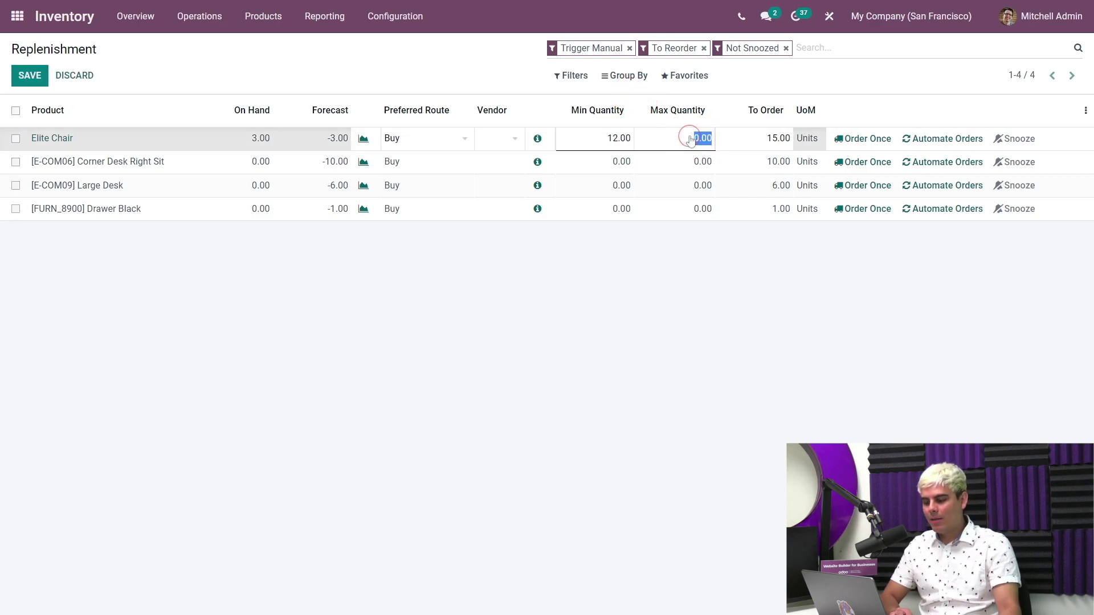
type("24")
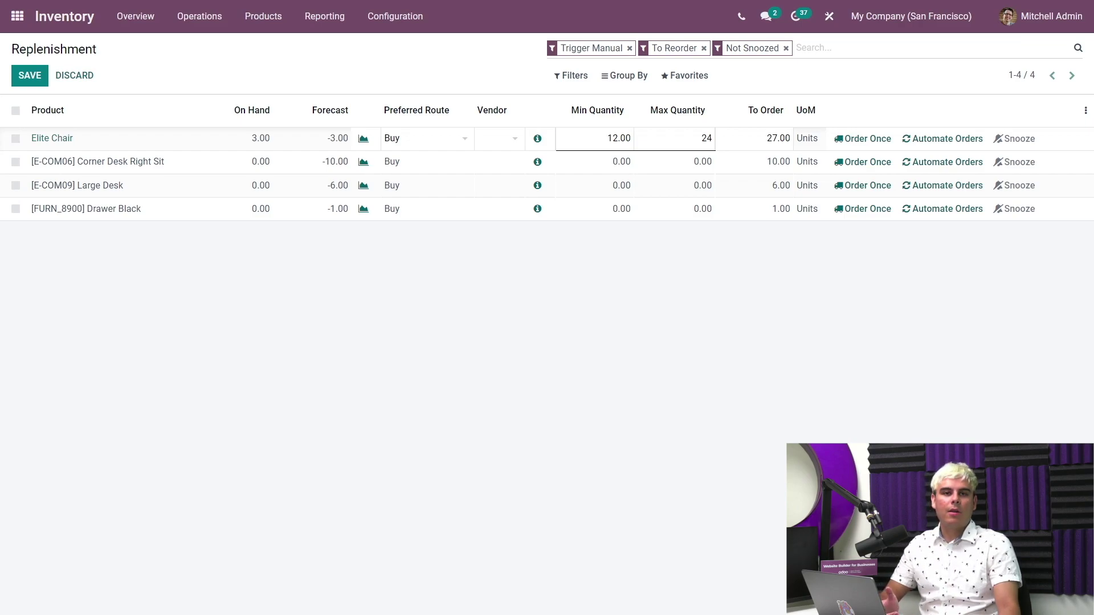
Save the Elite Chair rule and add the Multiple Quantity column to the list.
left_click(1085, 112)
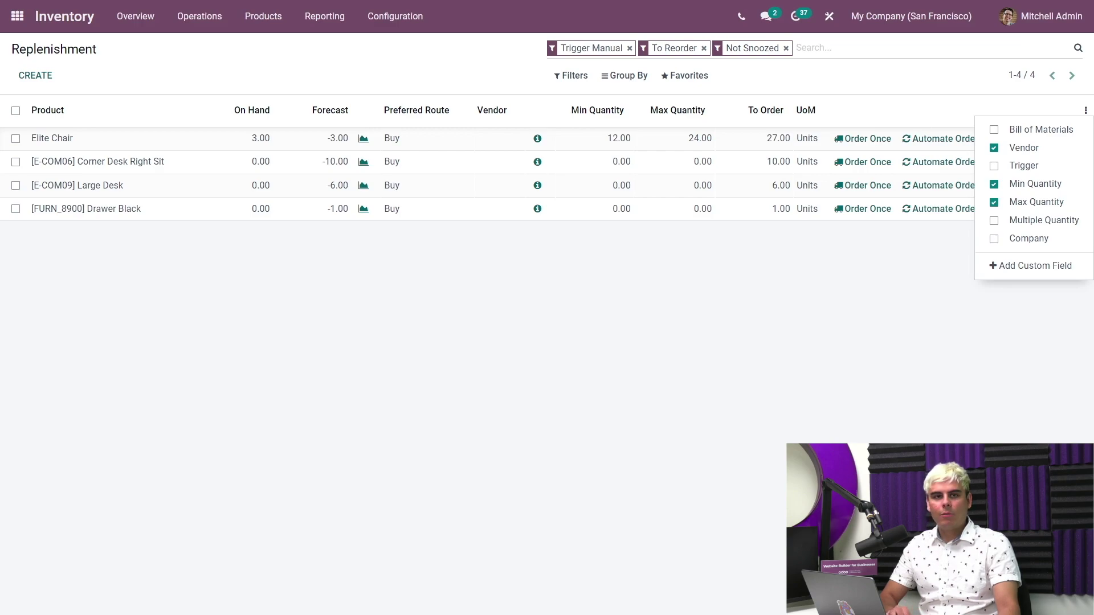
left_click(1046, 220)
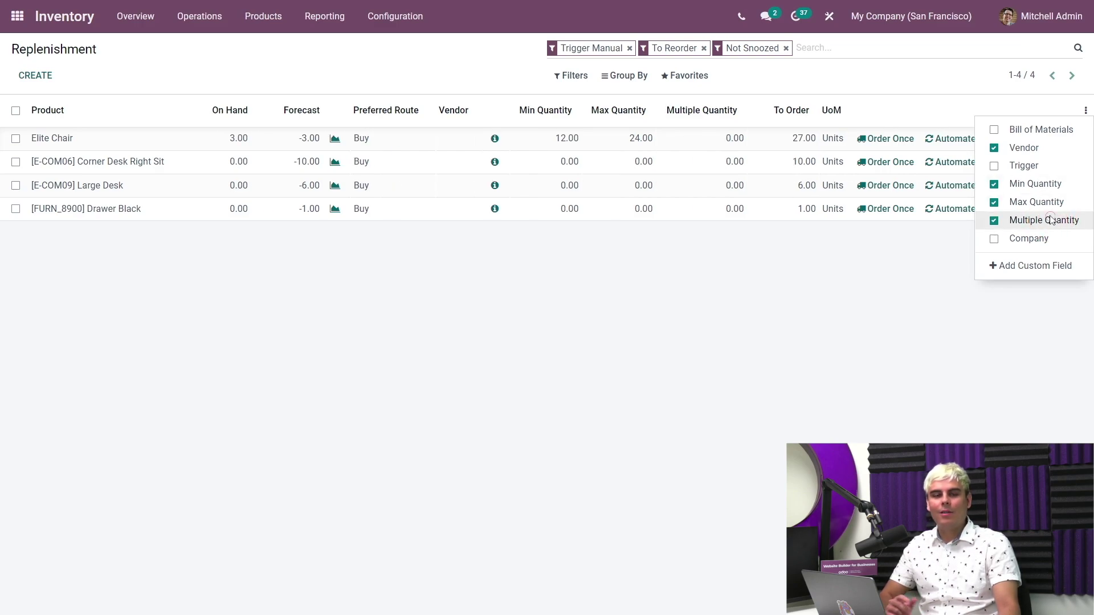
left_click(952, 85)
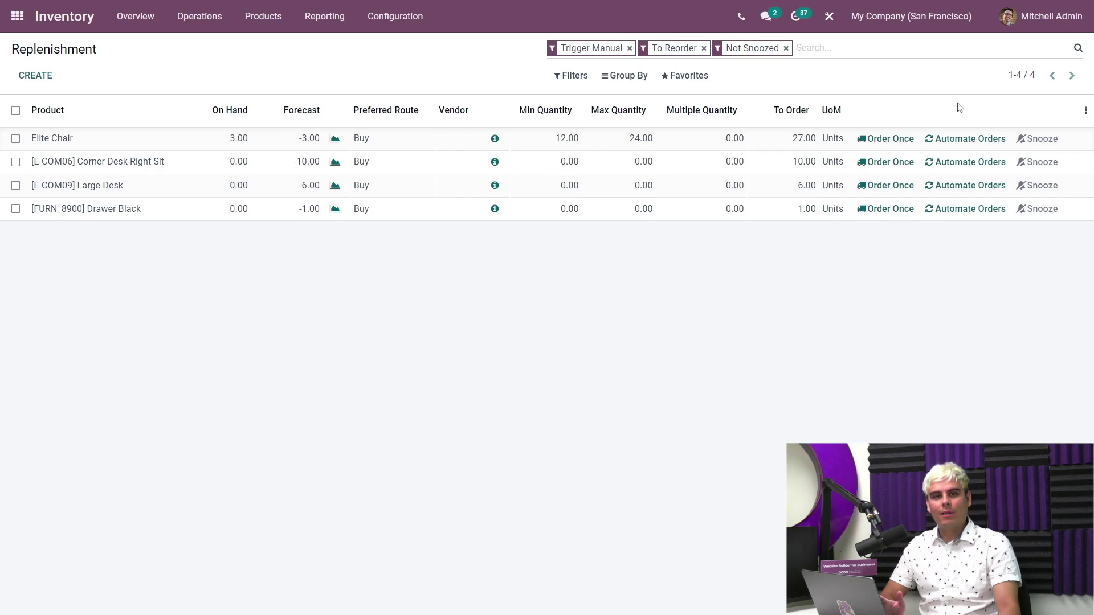
Automate Elite Chair orders and clear the To Reorder, Not Snoozed and Trigger Manual filters.
left_click(964, 139)
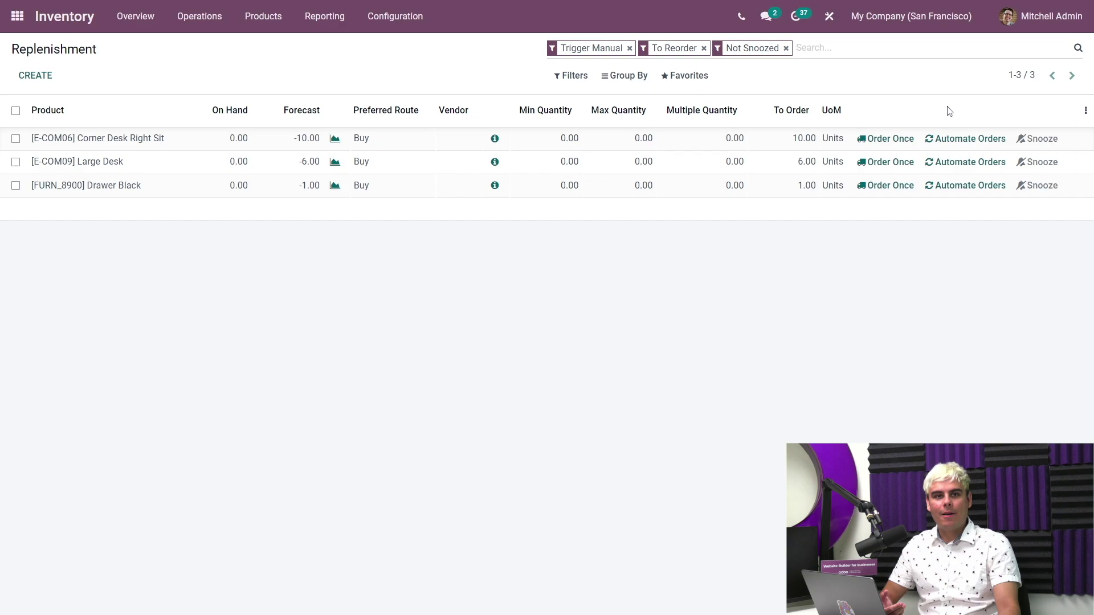
left_click(704, 49)
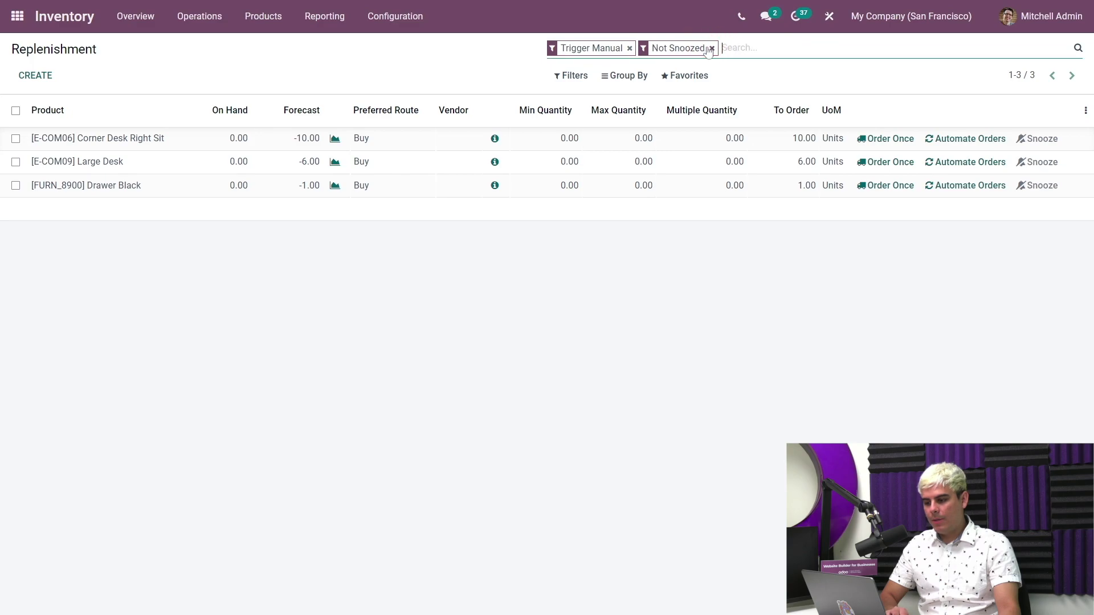
left_click(708, 48)
left_click(629, 49)
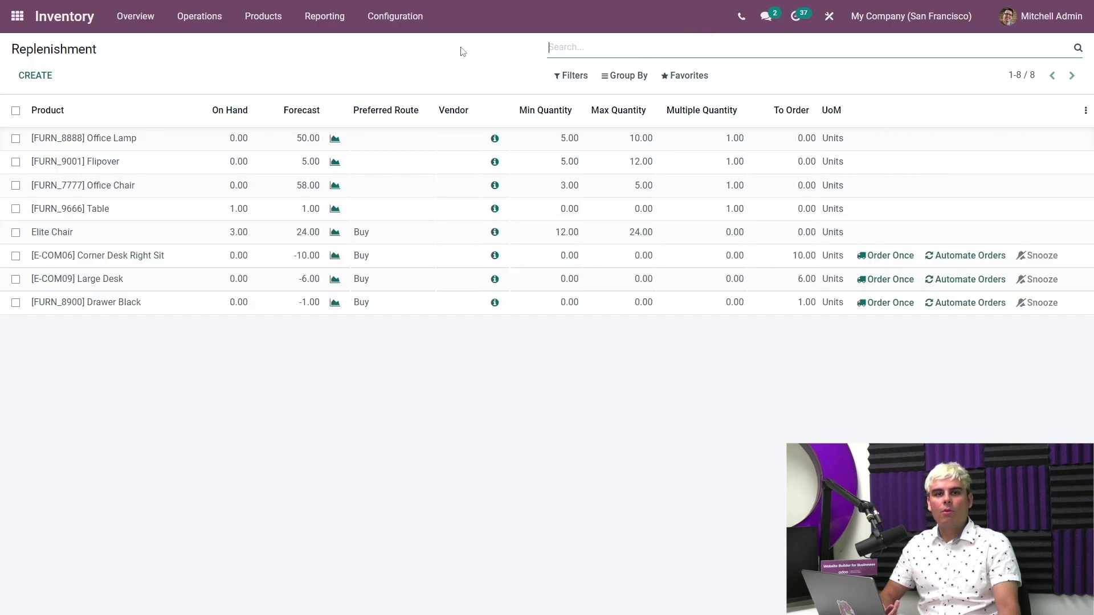
left_click(395, 18)
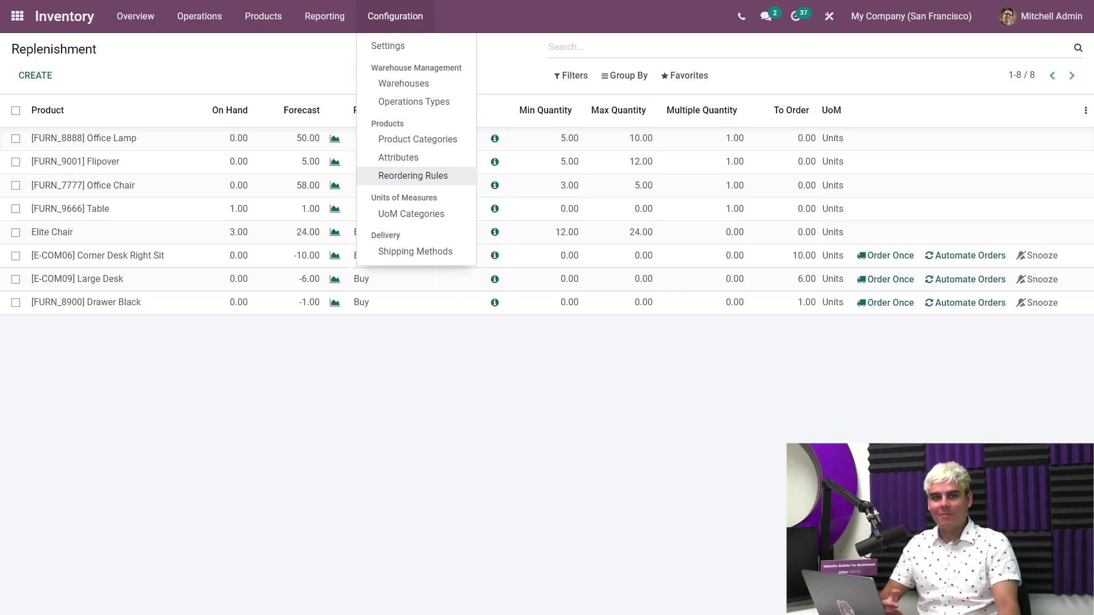
left_click(502, 64)
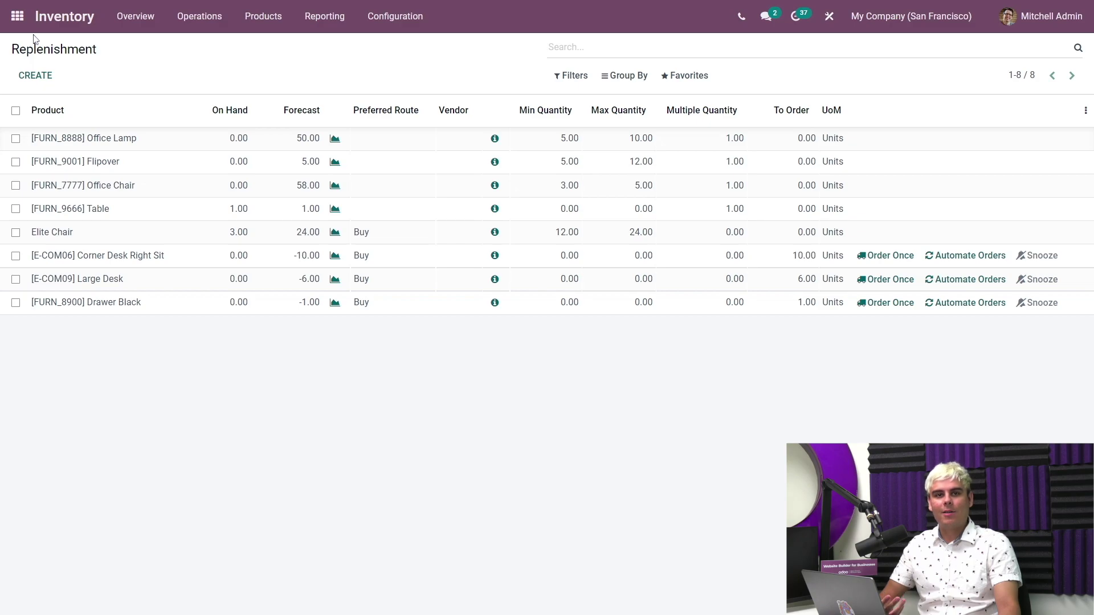
Open the Purchase app from the home menu by searching 'pur'.
left_click(17, 17)
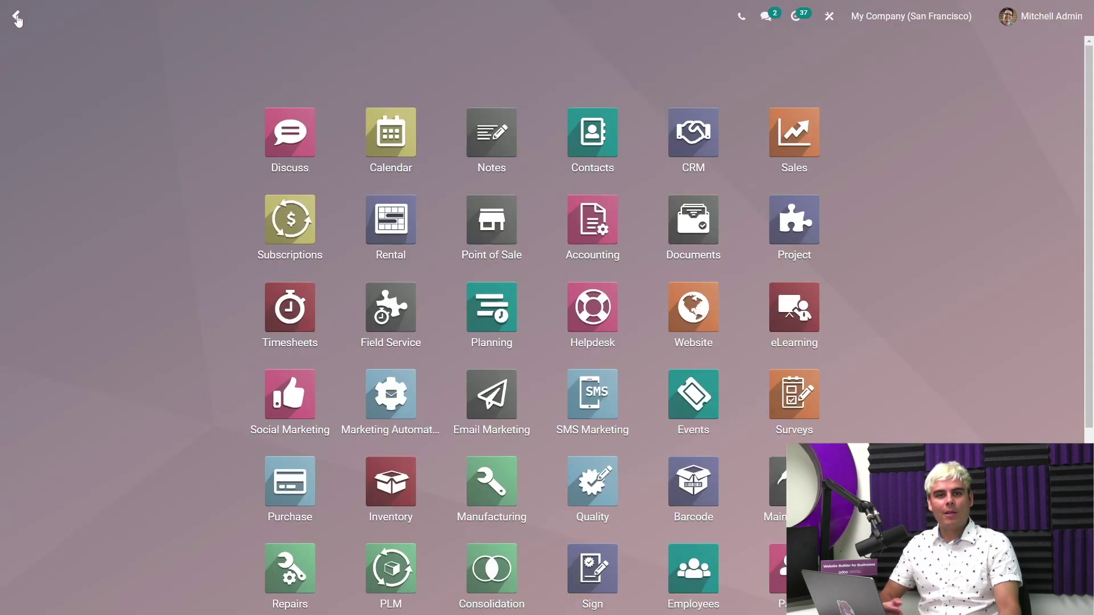
type("purs")
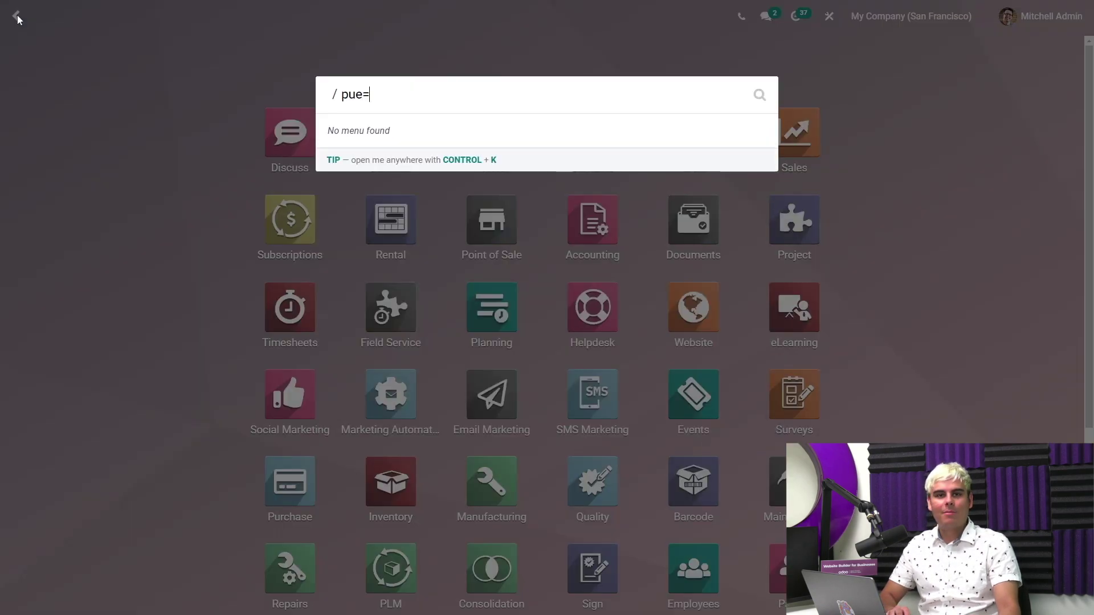
key("BackSpace")
key("BackSpace")
type("r")
key("Escape")
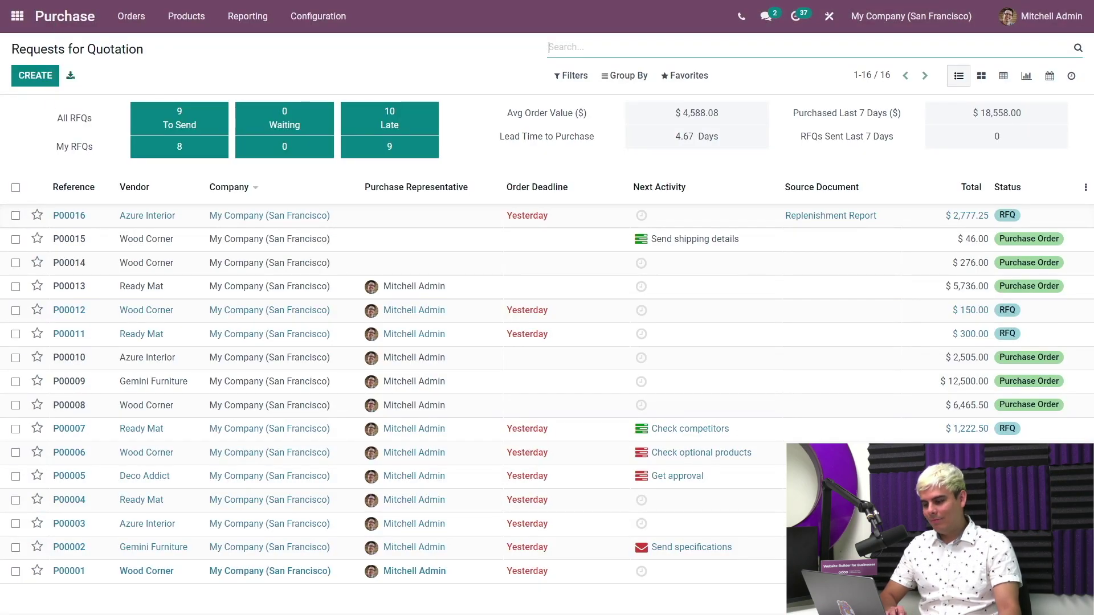
Open RFQ P00016 from Azure Interior to review its 1 Elite Couch and 27 Elite Chairs.
left_click(364, 217)
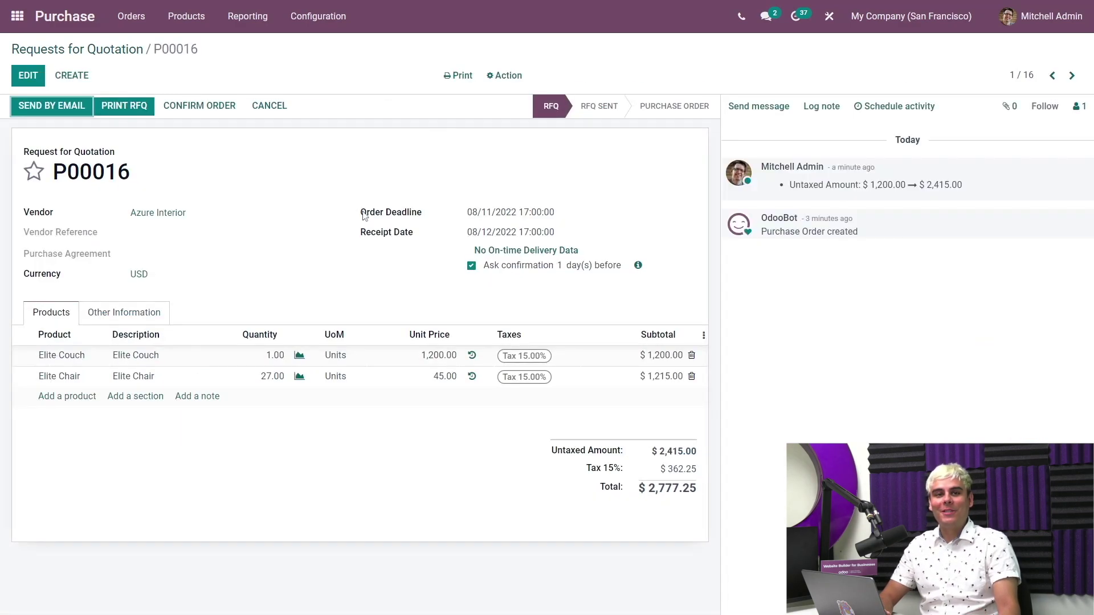